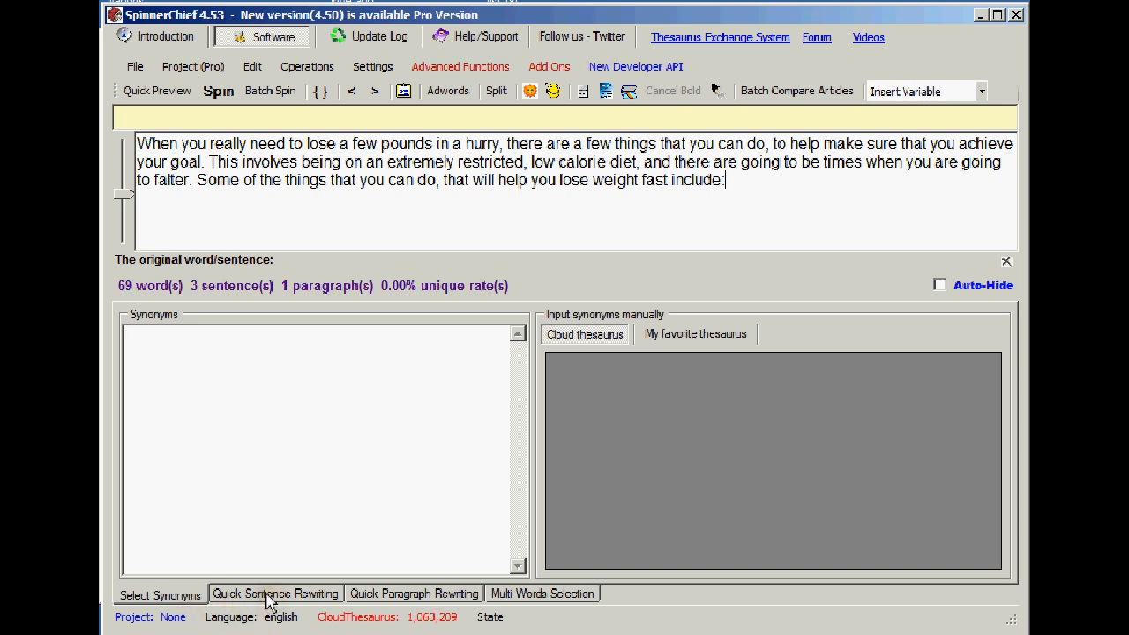
Step: Using Quick Sentence Rewriting, add "If you need to lose some quick pounds" as an alternative for the paragraph's opening phrase
left_click(269, 596)
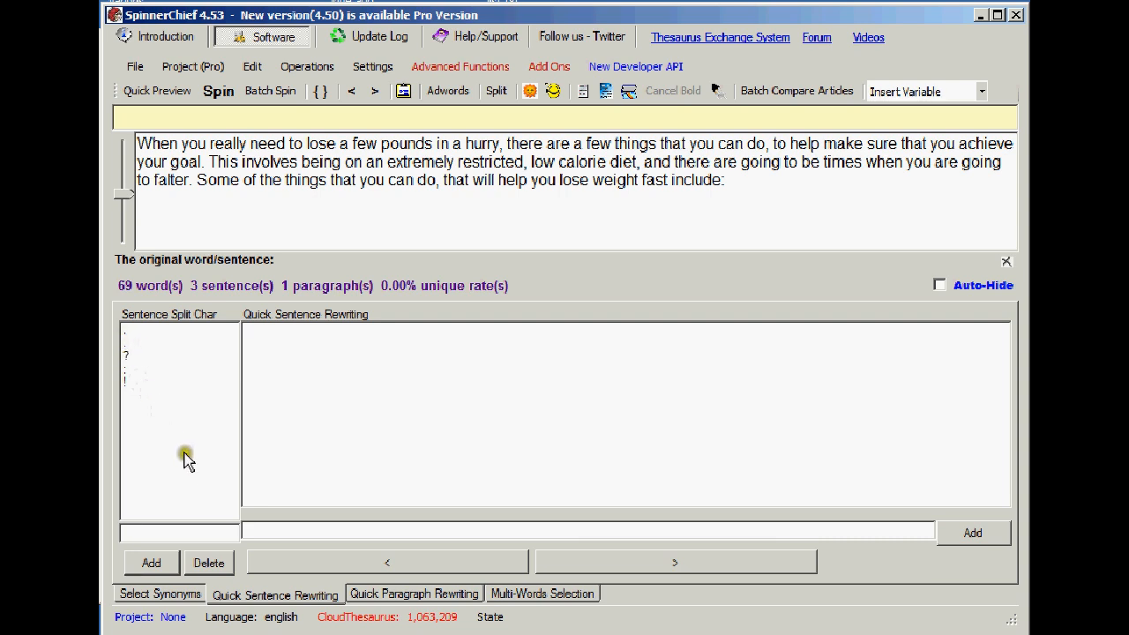
left_click(182, 533)
left_click(181, 531)
left_click(181, 531)
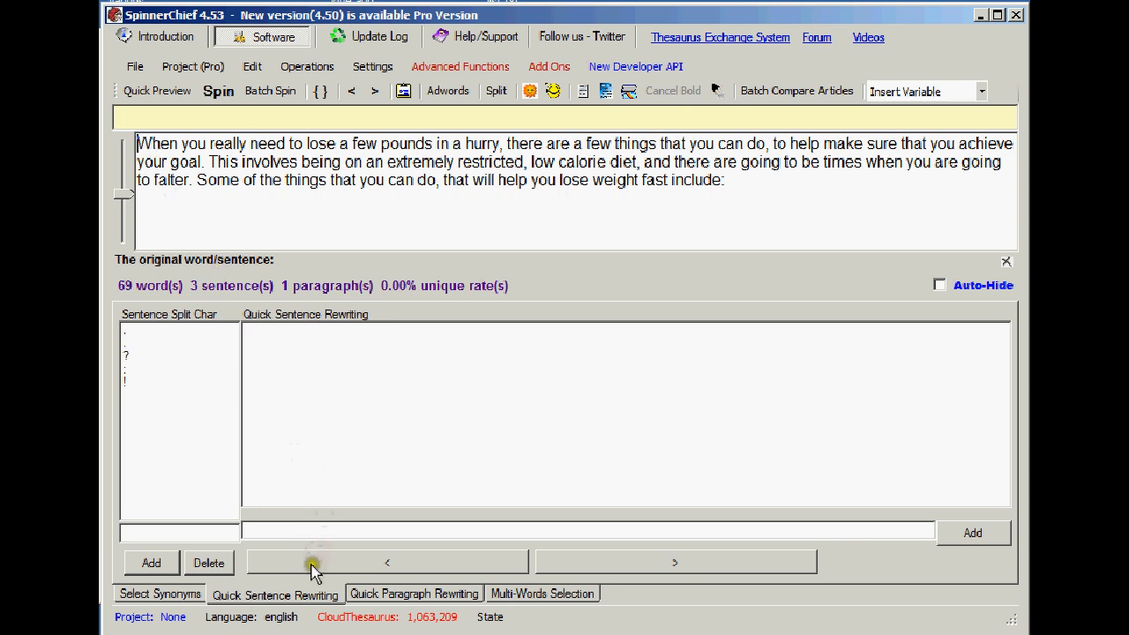
left_click(673, 564)
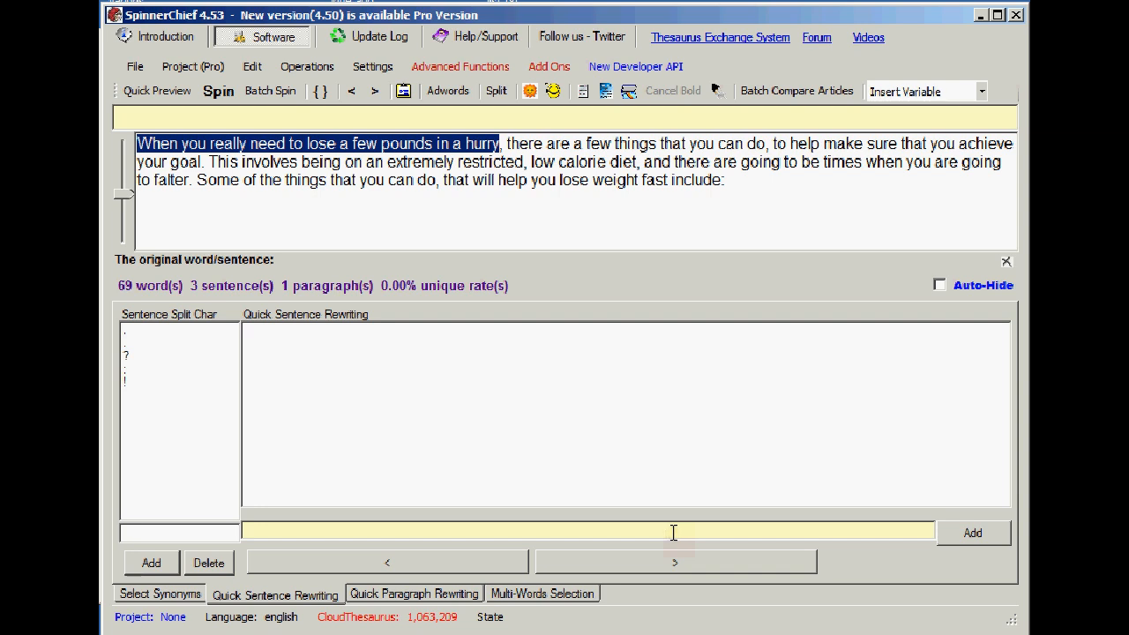
left_click(673, 533)
type("If you need to lose some q")
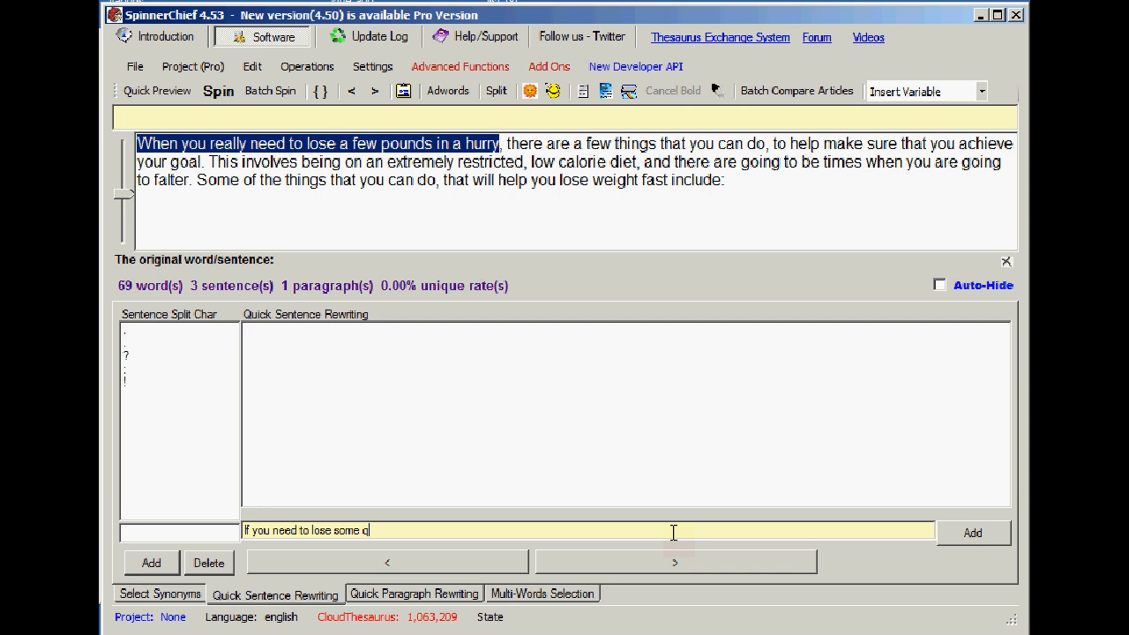
type("uick pounds")
left_click(979, 535)
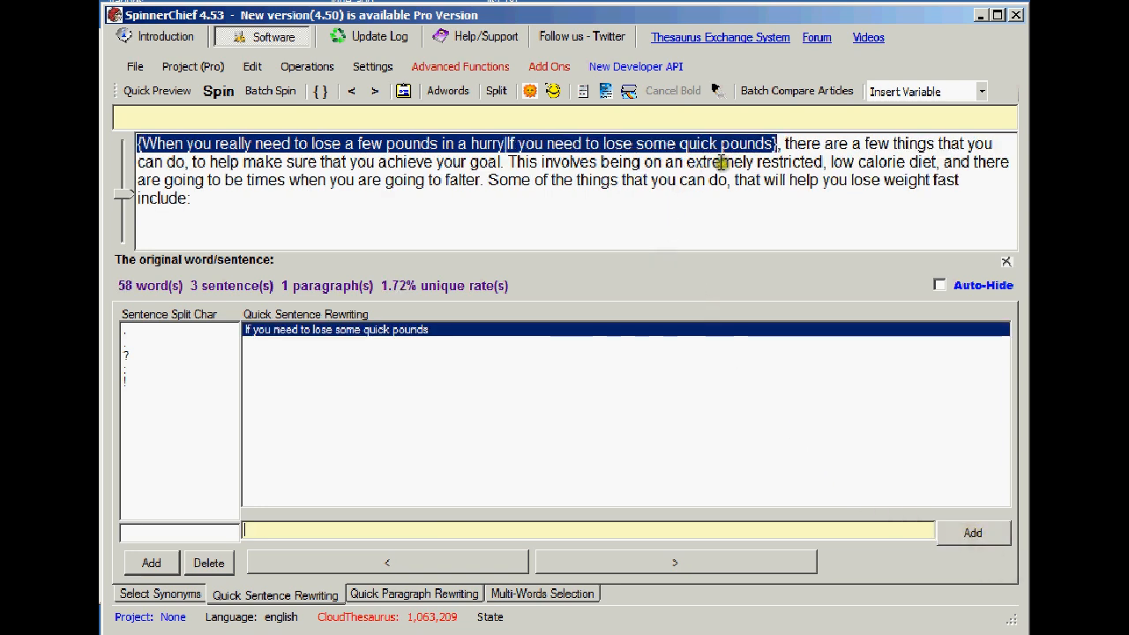
Step: Add "there are a number of measures you can take" as the alternative for "there are a few things that you can do"
left_click(689, 562)
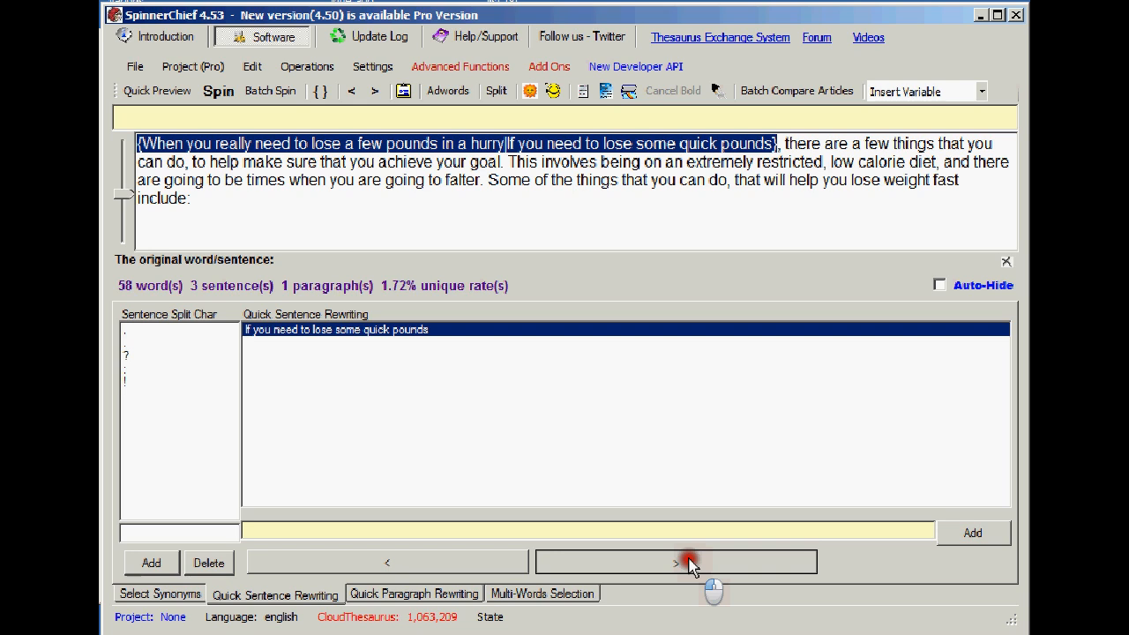
left_click(689, 563)
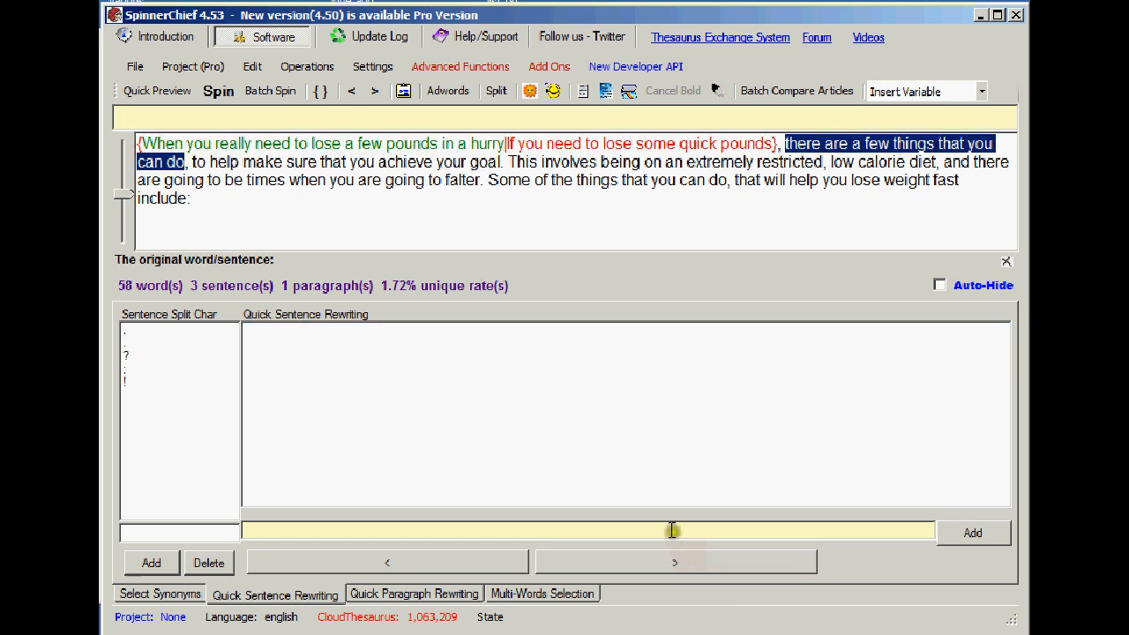
left_click(671, 529)
type("there are a number o")
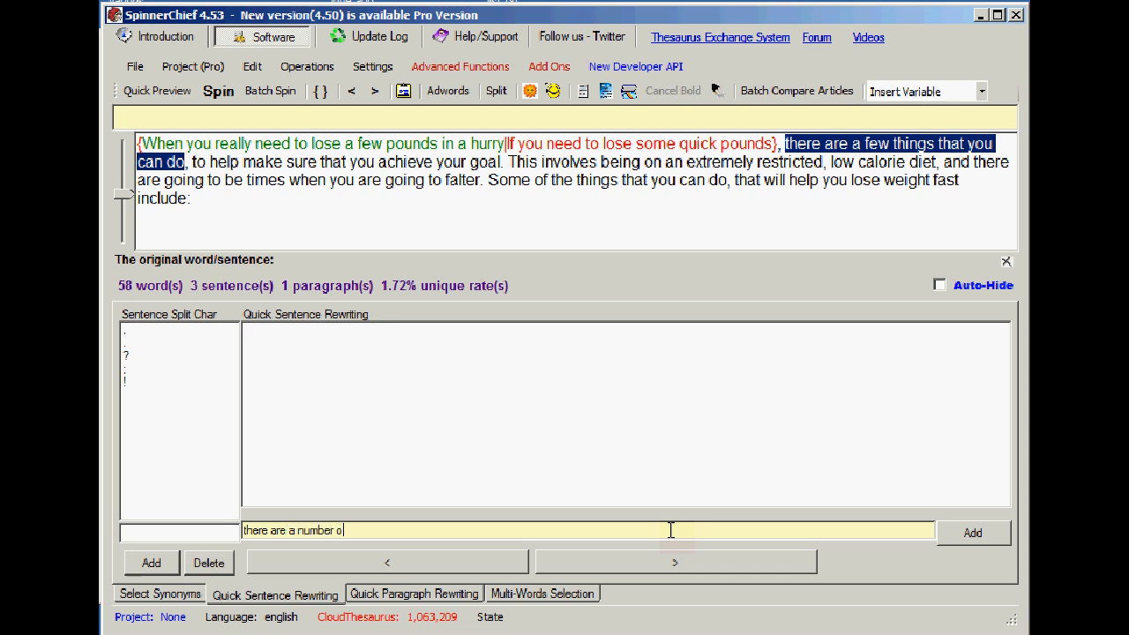
type("f measures you can take")
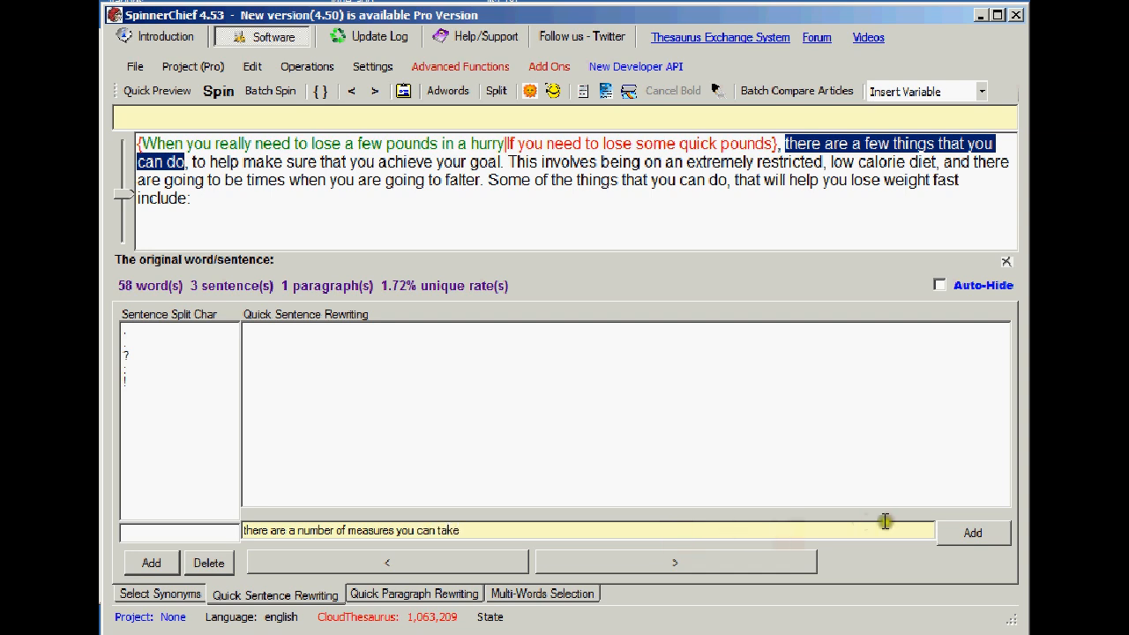
left_click(975, 537)
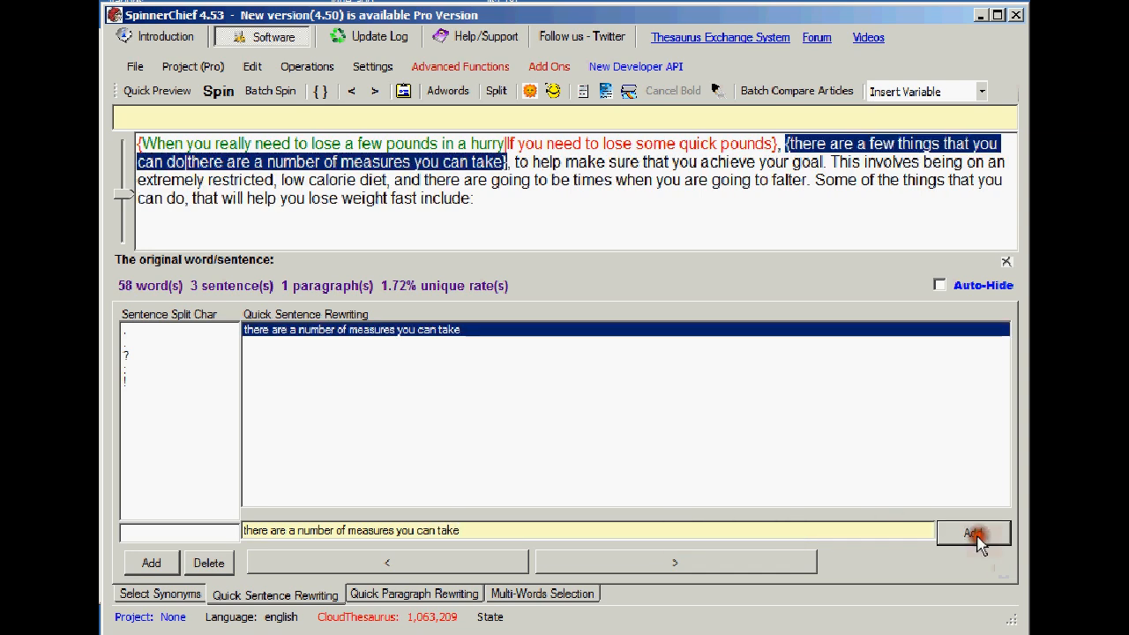
Step: Add "to aid you as you strive to reach your target" as the alternative for "to help make sure that you achieve your goal"
left_click(767, 569)
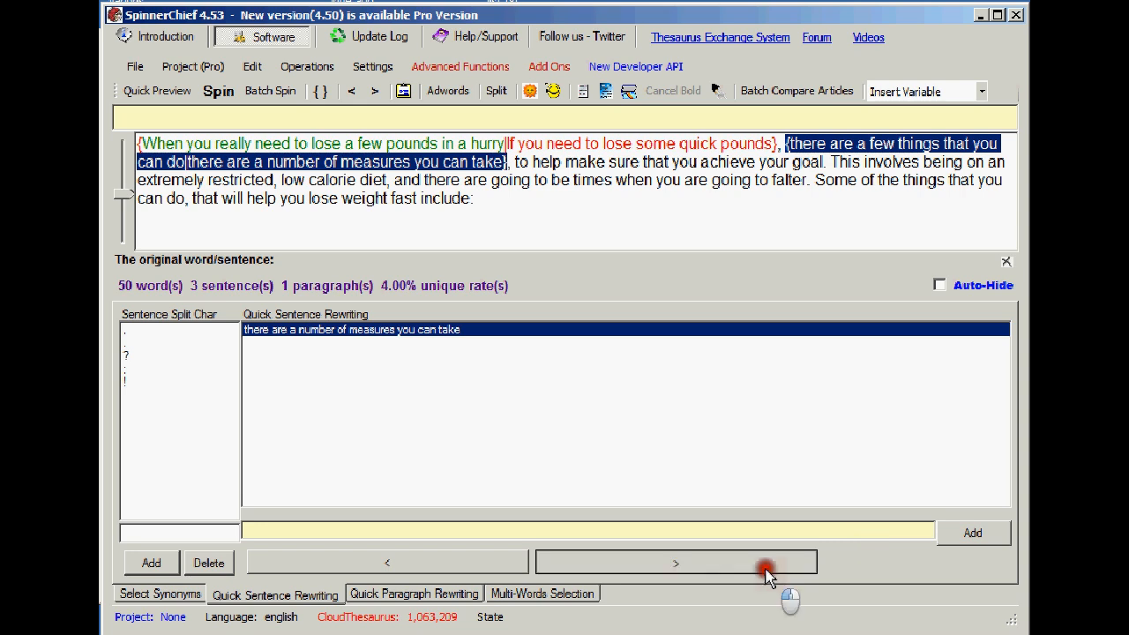
left_click(494, 529)
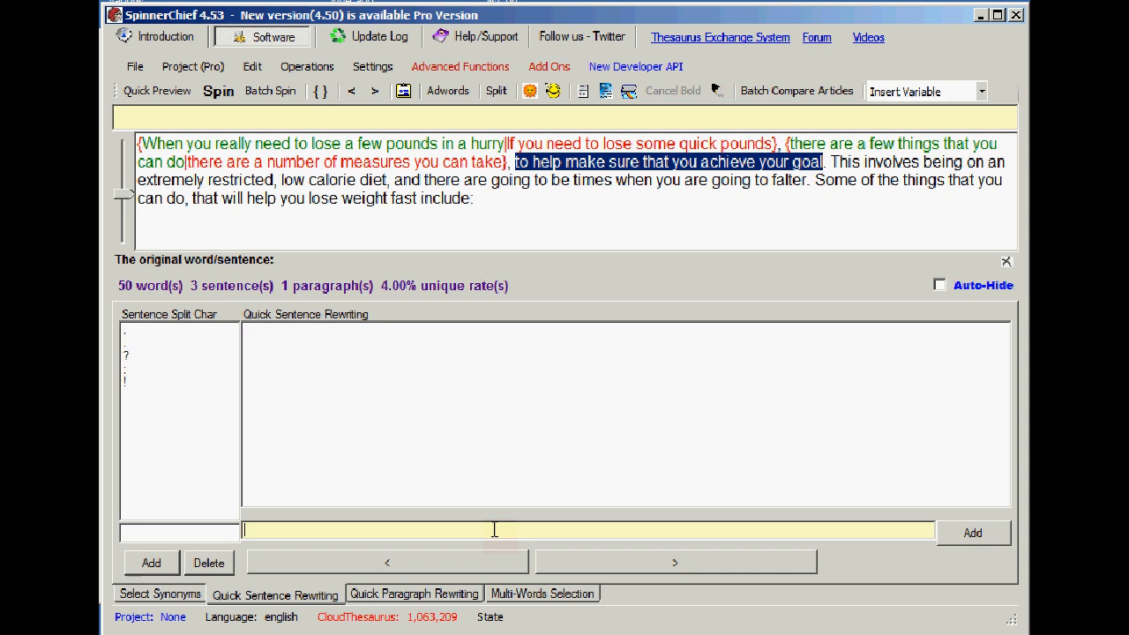
type("to ai ")
type("you")
key("BackSpace")
key("BackSpace")
key("BackSpace")
key("BackSpace")
type("d you as you strive to re")
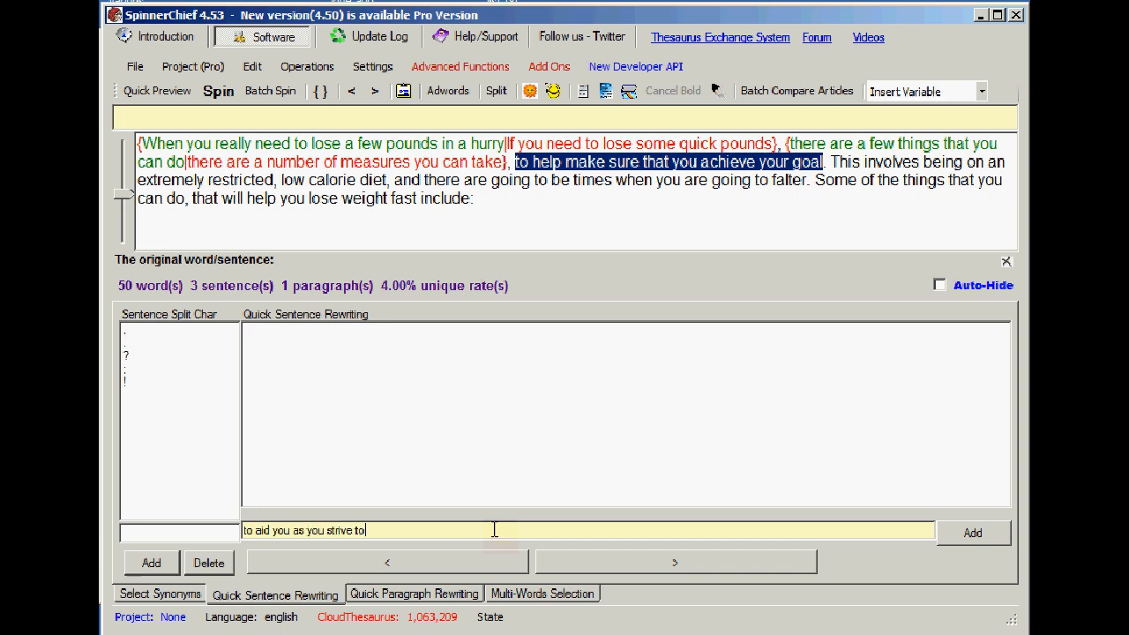
type("ach your target")
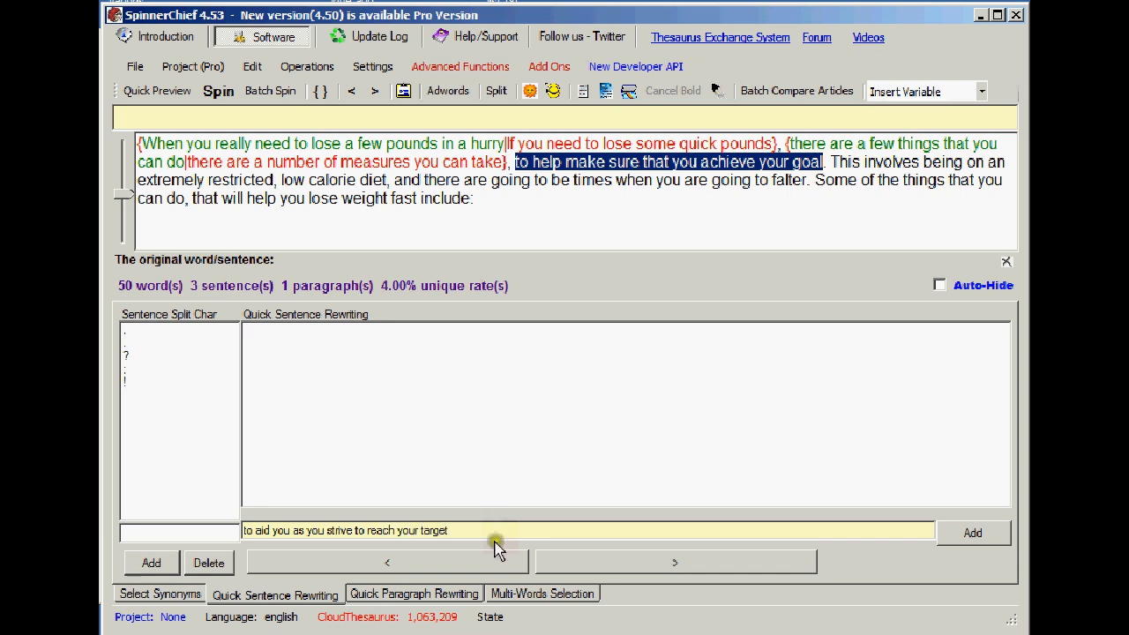
left_click(973, 534)
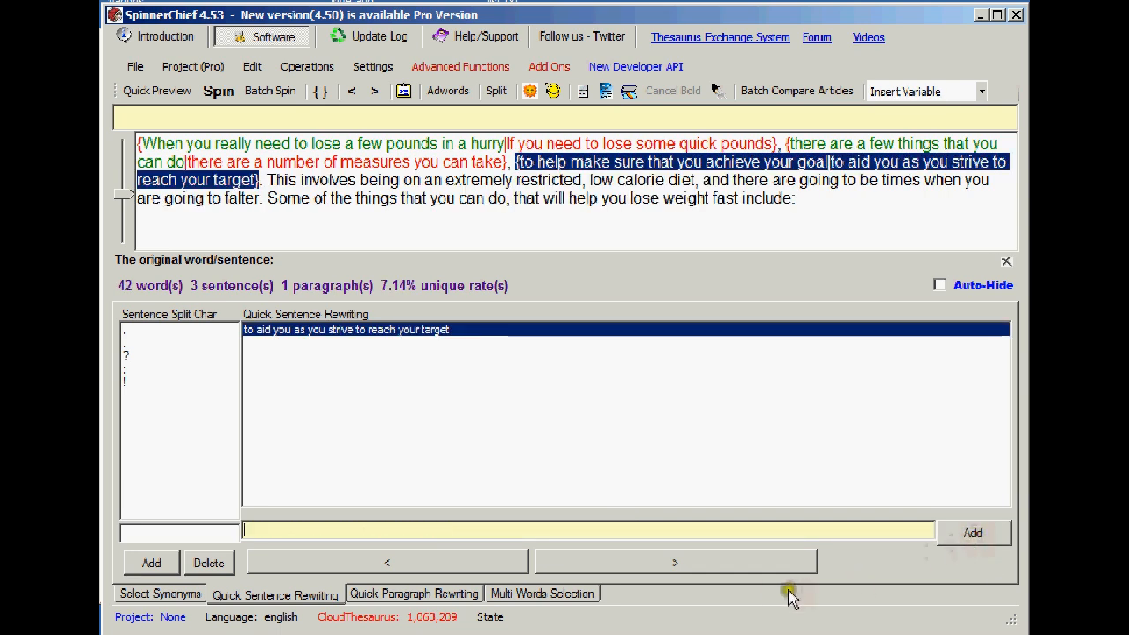
Step: Add "This means taking part in a very limited" as the alternative for "This involves being on an extremely restricted"
left_click(762, 569)
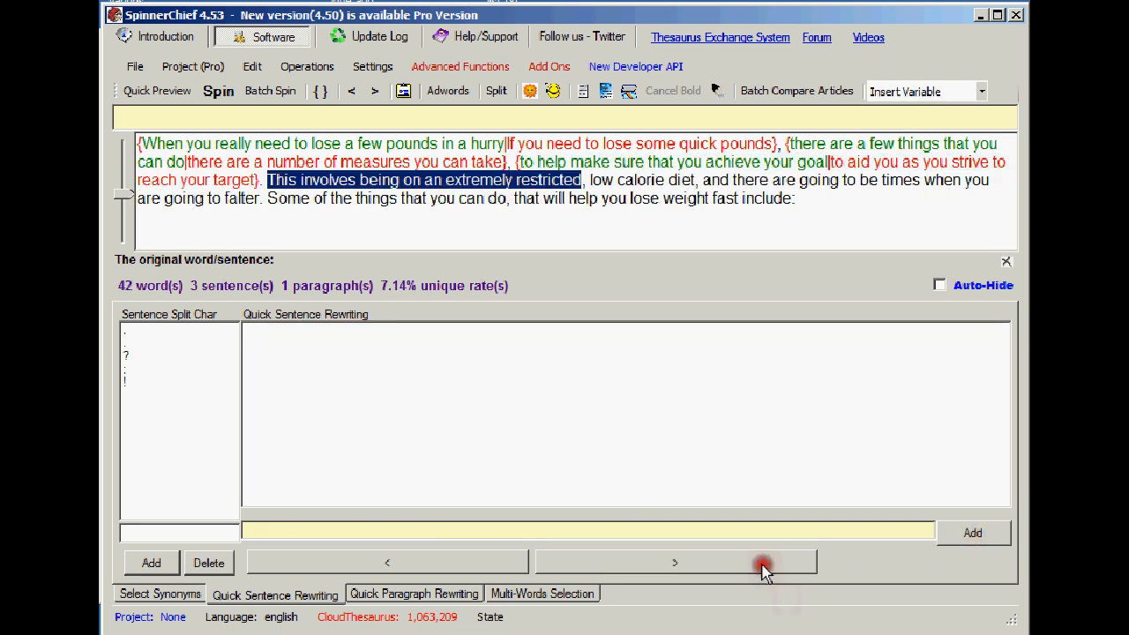
left_click(693, 532)
type("Thi")
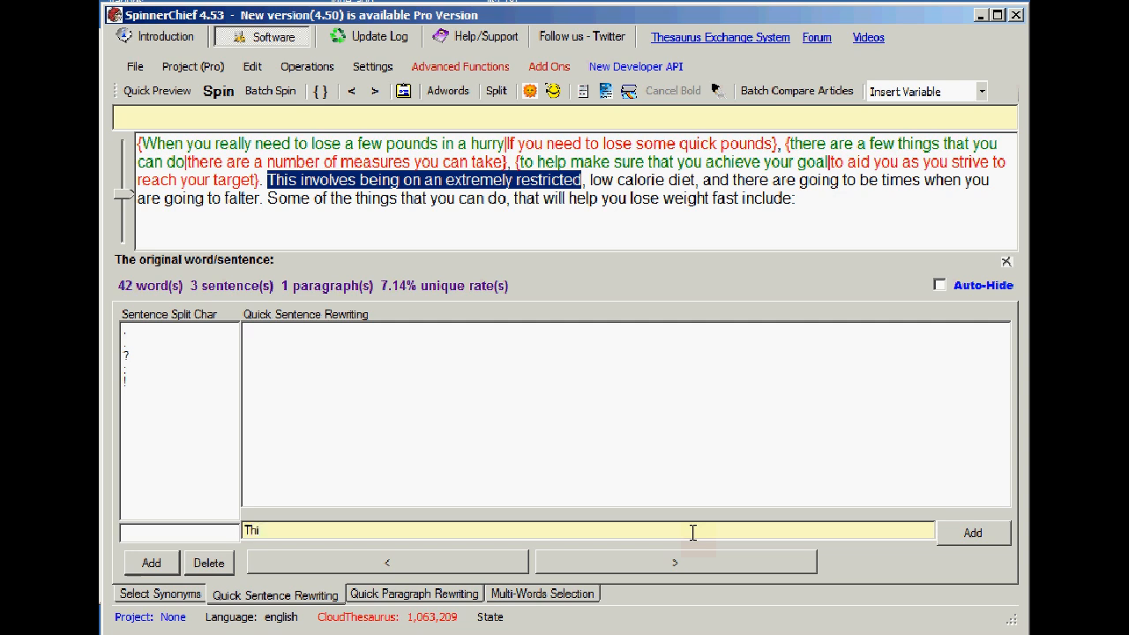
type("s means taking part in a ")
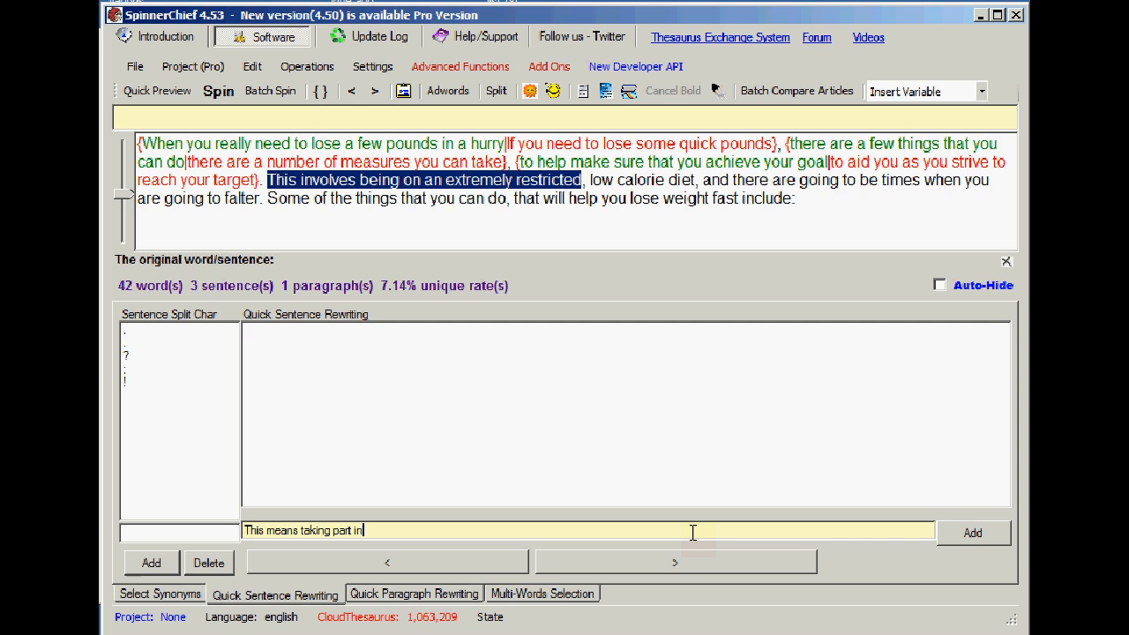
type("very limited")
left_click(997, 535)
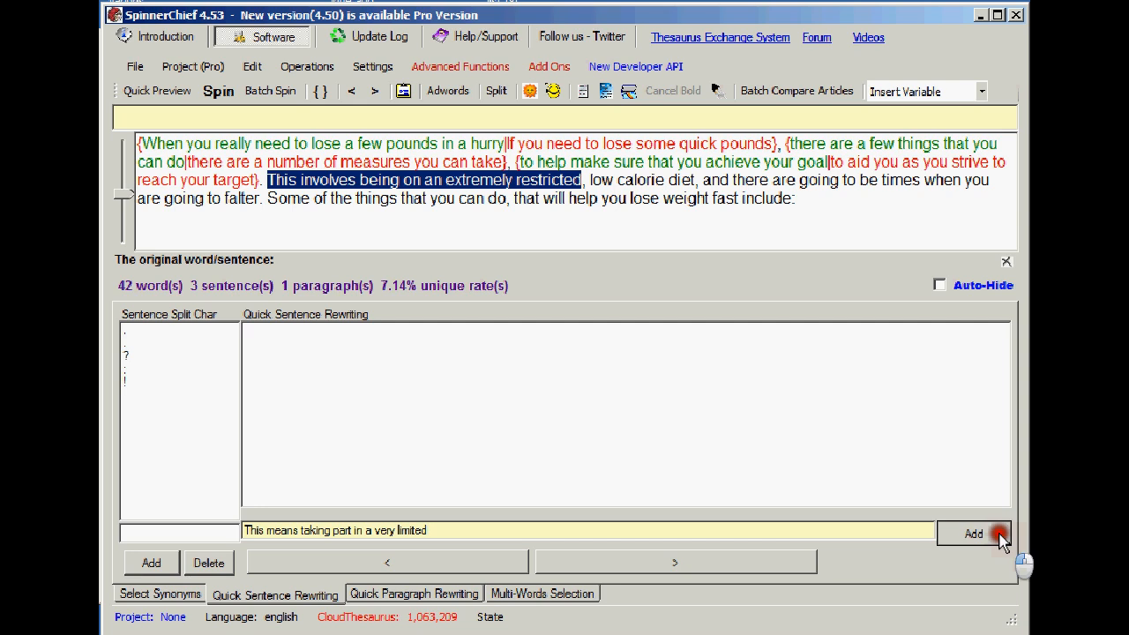
Step: Add "reduced calorie diet system" as the alternative for the phrase "low calorie diet"
left_click(805, 561)
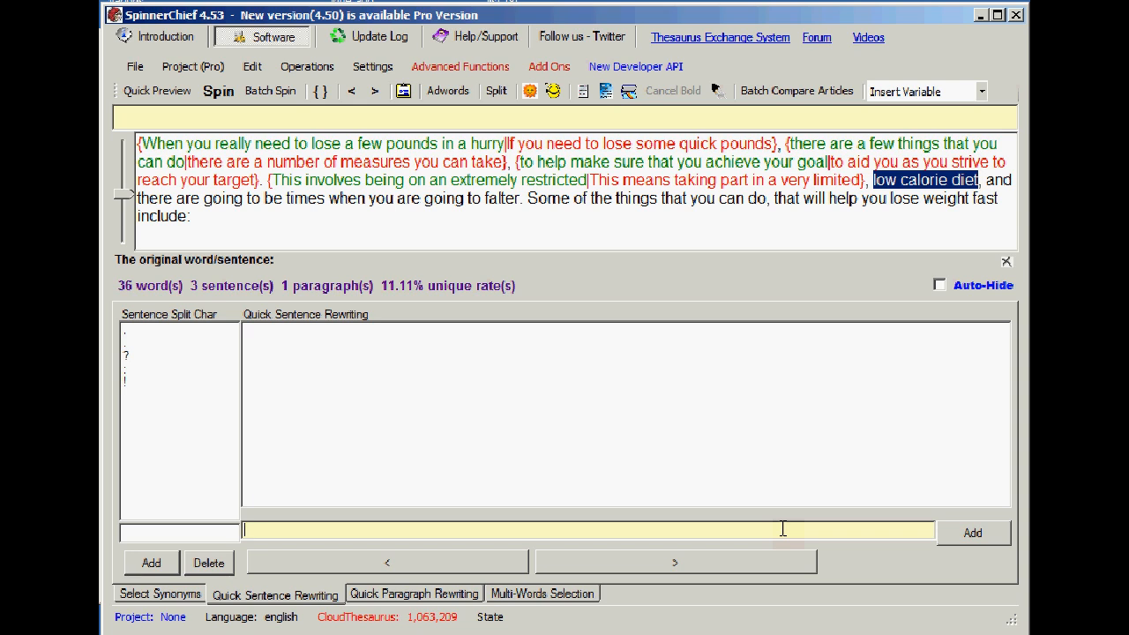
type("reduced calorie diet system")
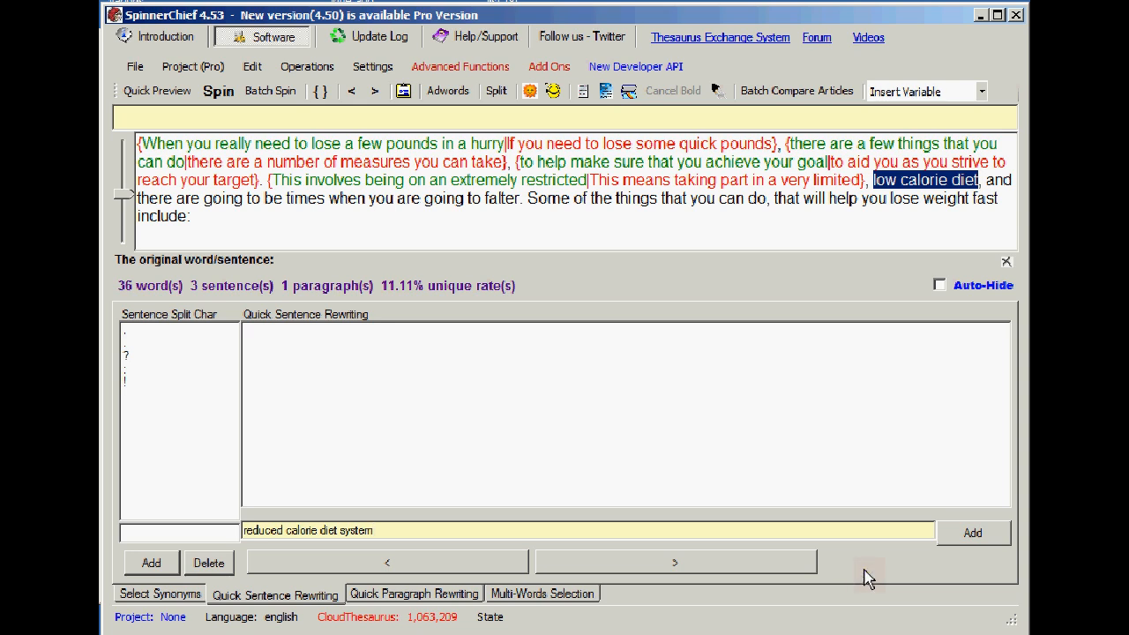
left_click(971, 535)
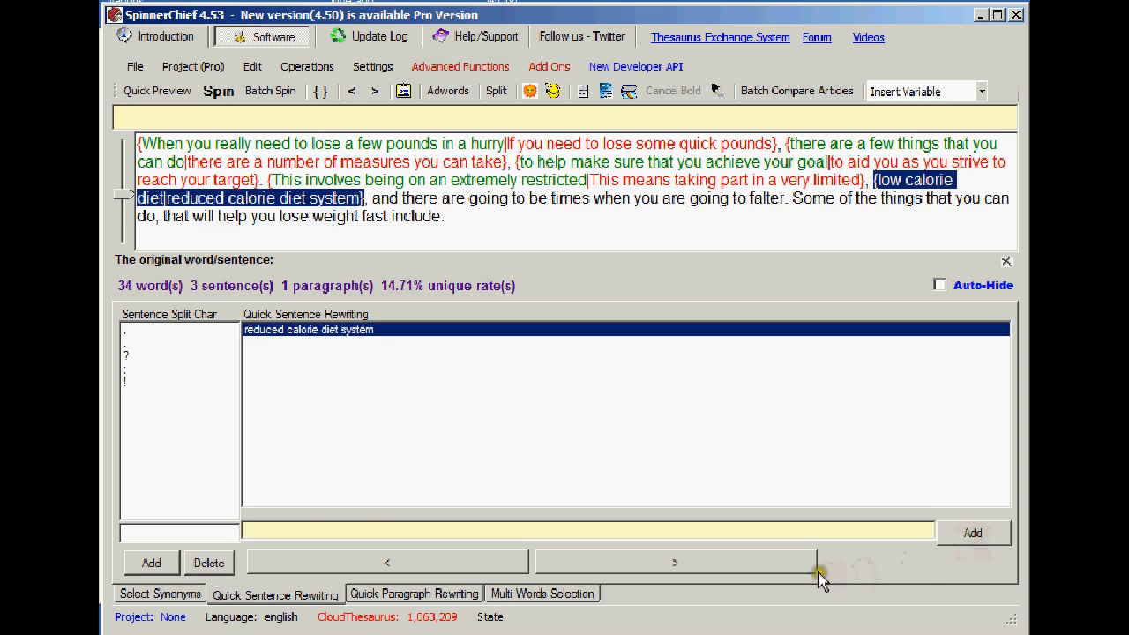
Step: Add "and there will be occasions when you struggle" as the alternative for the phrase about times when you are going to falter
left_click(776, 564)
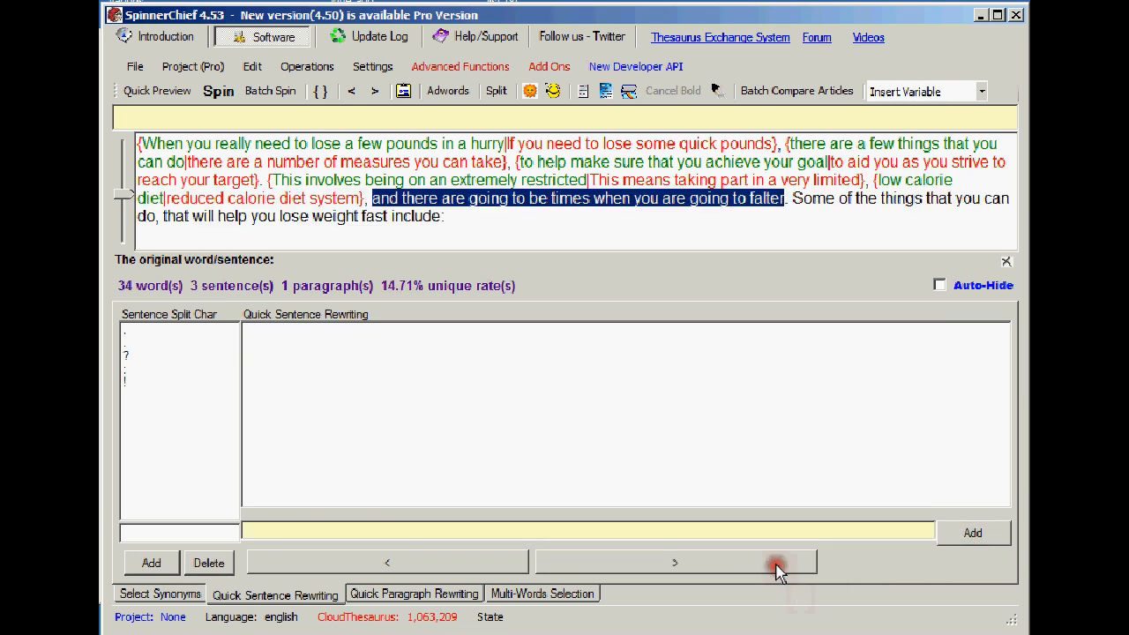
left_click(470, 531)
type("and there ")
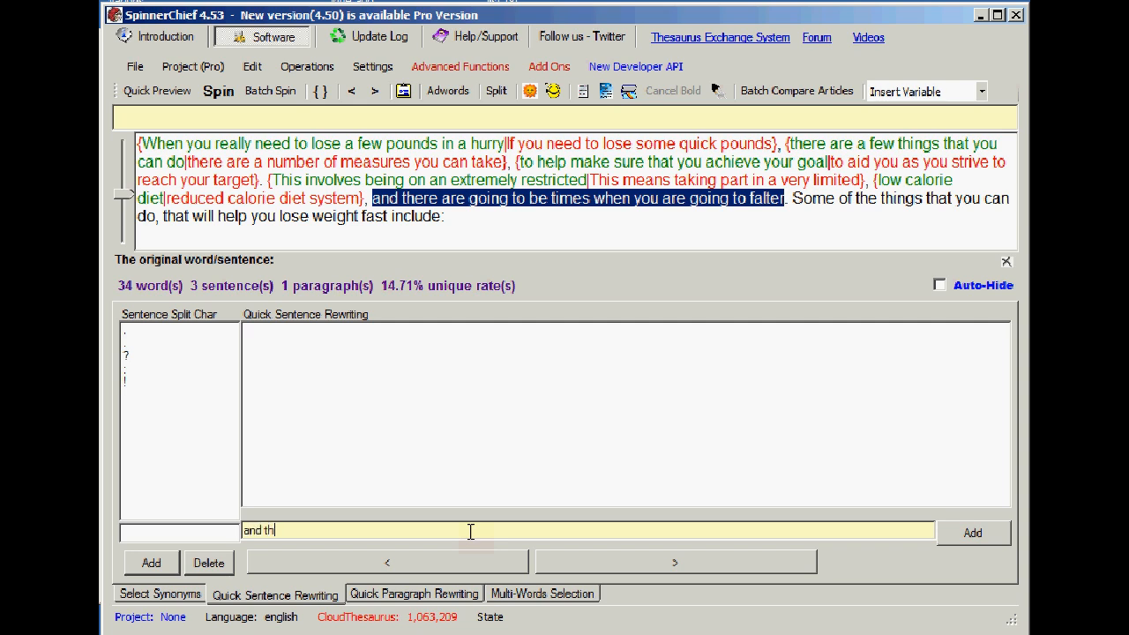
type("will be occasions w")
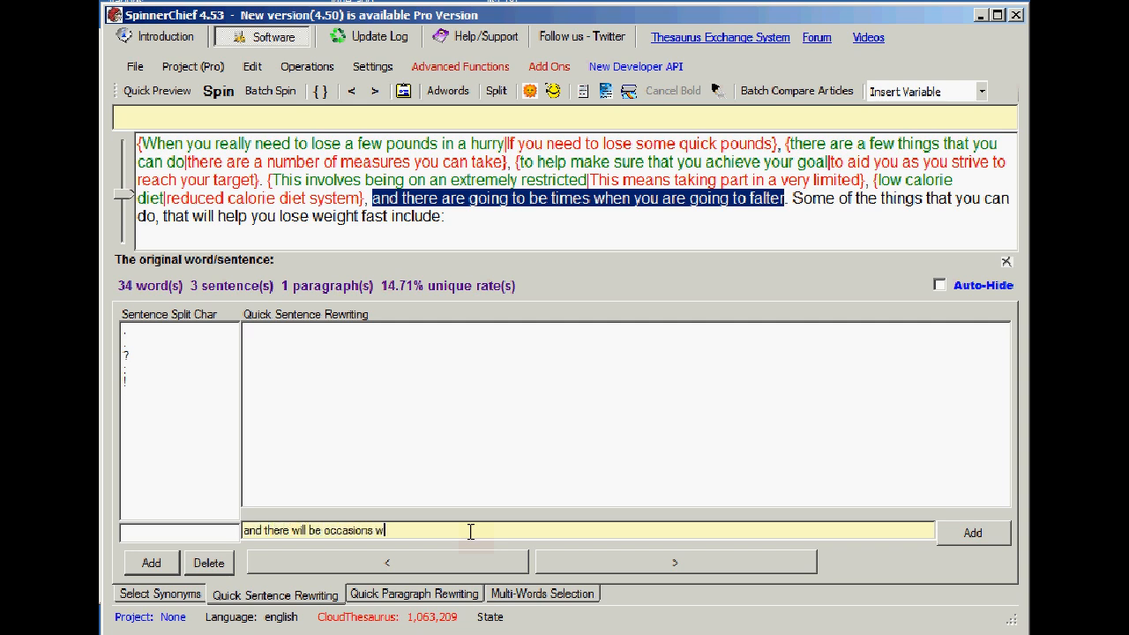
type("hen you struggle")
left_click(973, 533)
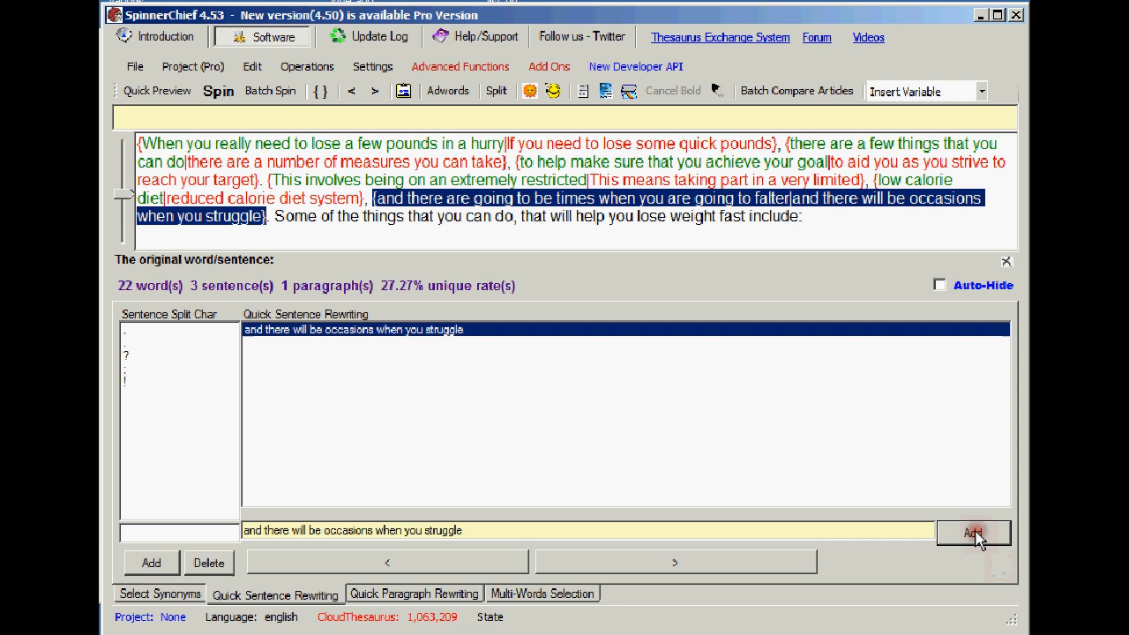
Step: Add "some of the measures you can take" as the alternative for "Some of the things that you can do"
left_click(797, 565)
left_click(696, 528)
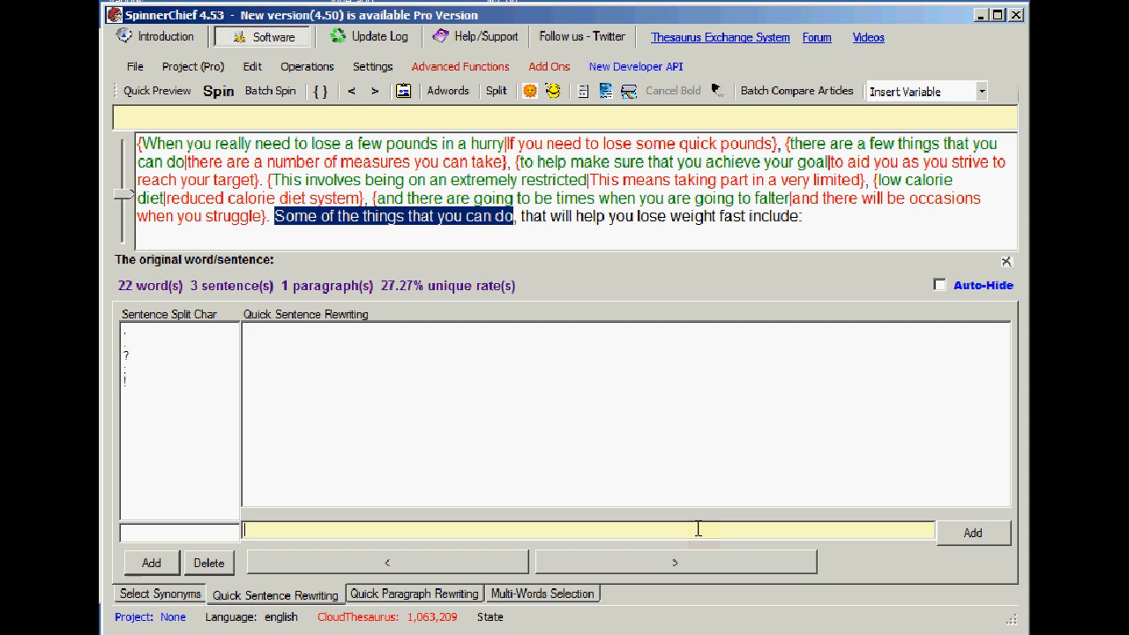
type("some of the measures ")
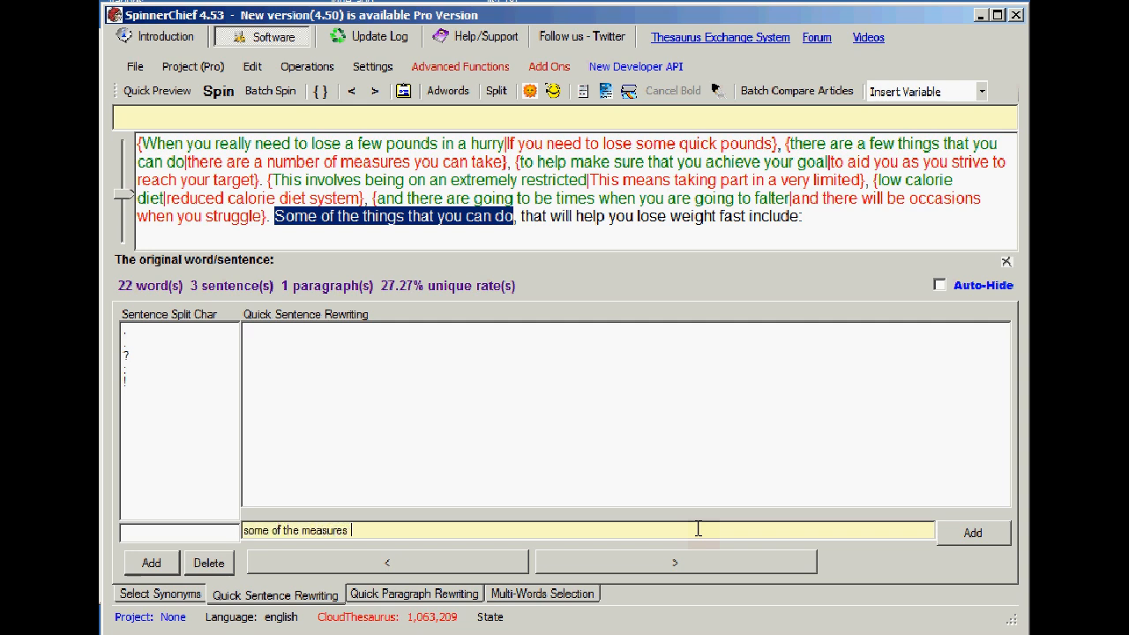
type("you can take")
left_click(966, 533)
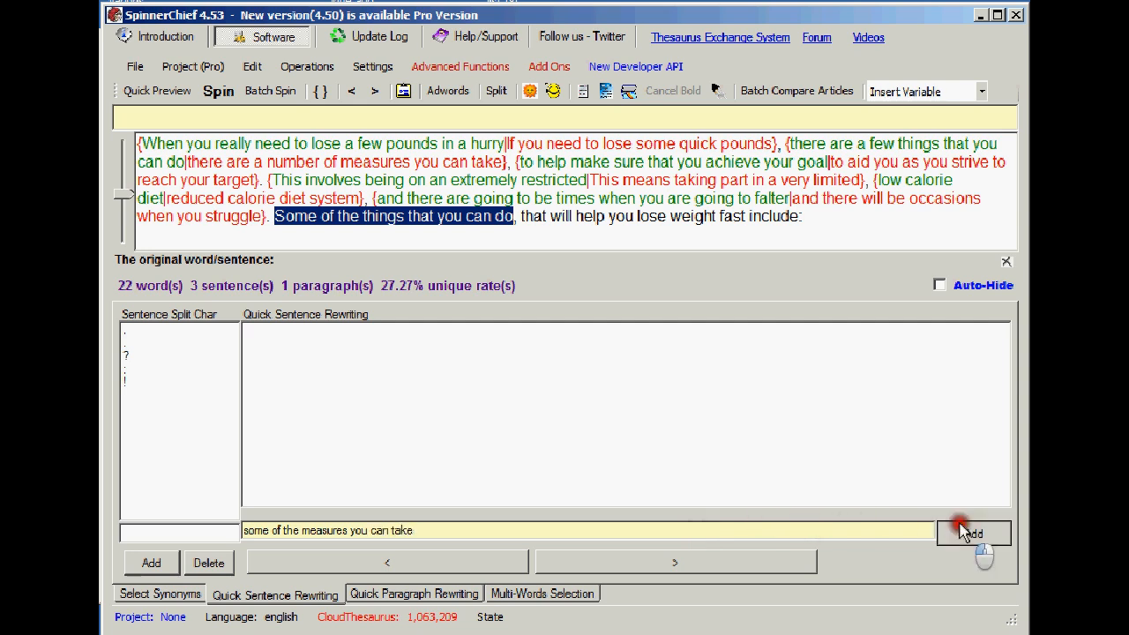
Step: Add "that will aid you efforts to shed pounds quickly include" as the alternative for the closing phrase "that will help you lose weight fast include:"
left_click(773, 564)
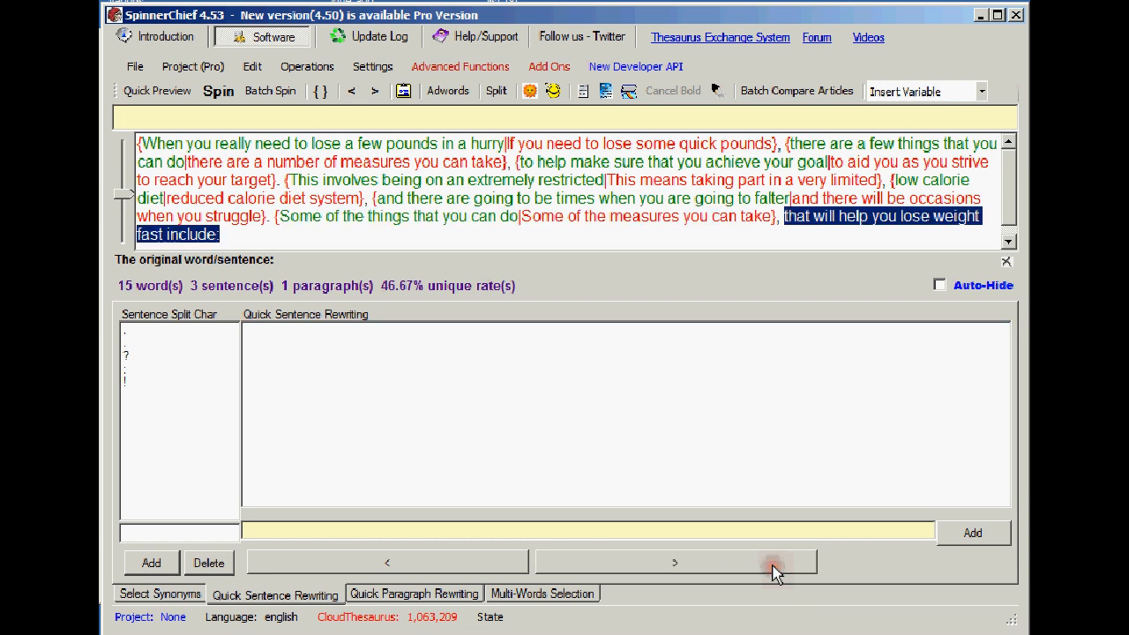
left_click(558, 532)
type("that will ")
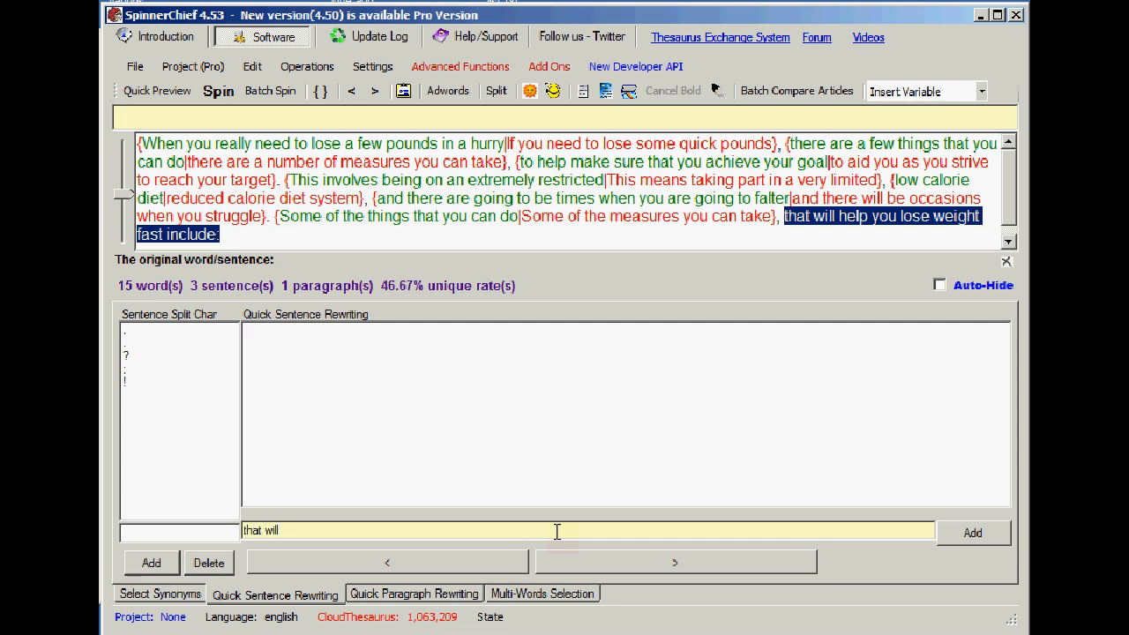
type("al")
type("d ")
type("you effo")
type("rts")
type(" to ")
type("shed p")
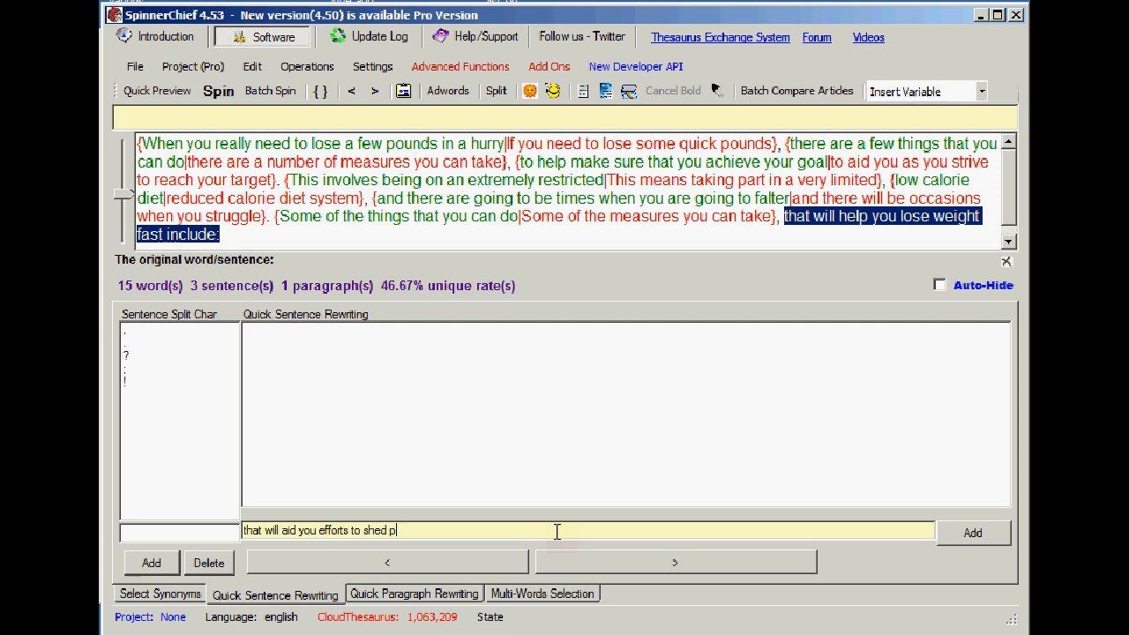
type("iounds quickly include")
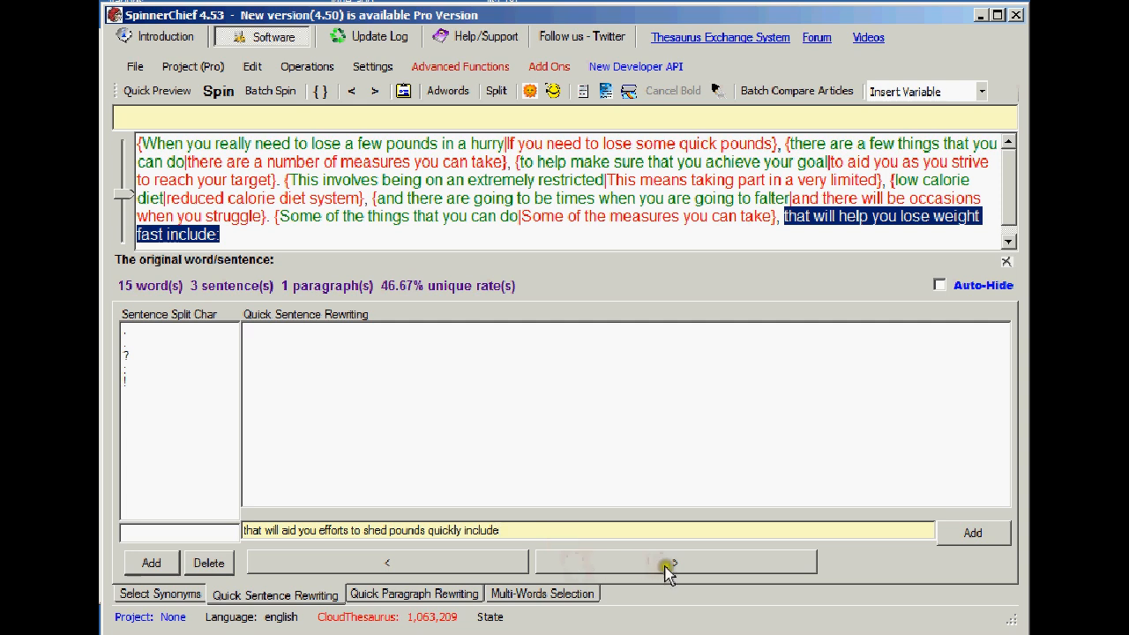
left_click(973, 534)
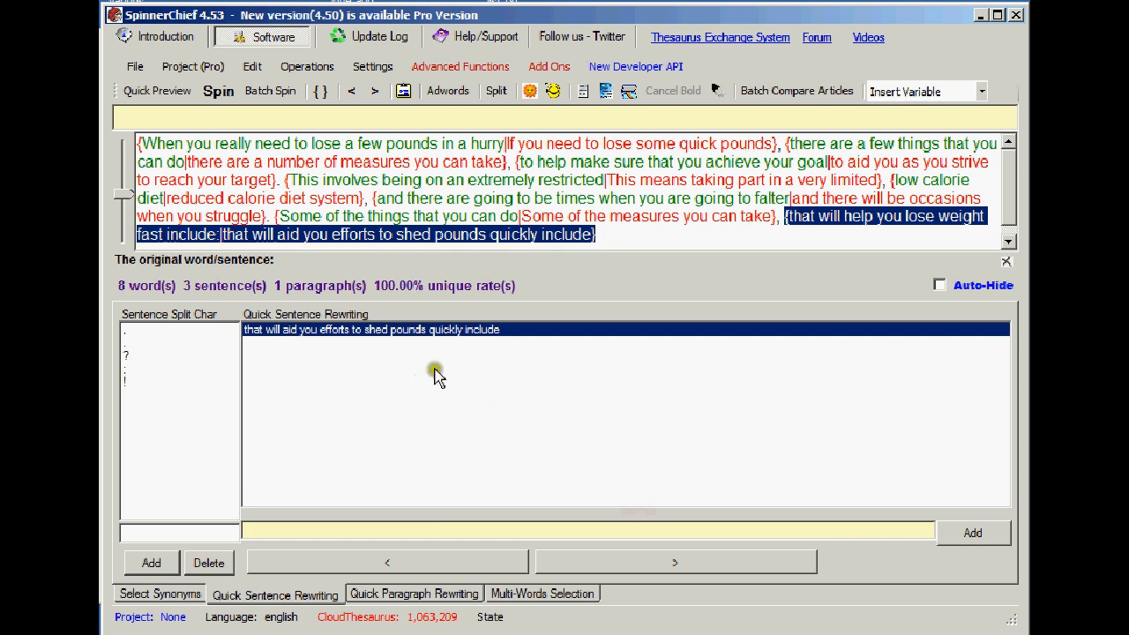
Step: Review the basic, thesaurus and pro spin settings and spin one article from the rewritten paragraph with those settings
left_click(229, 92)
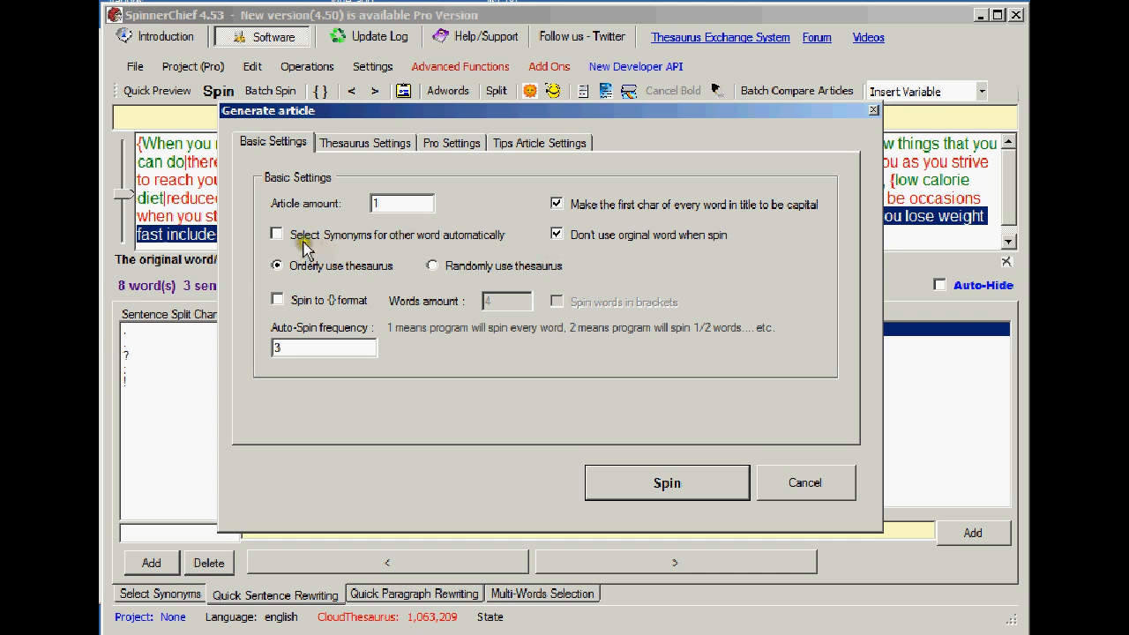
left_click(391, 205)
left_click(432, 146)
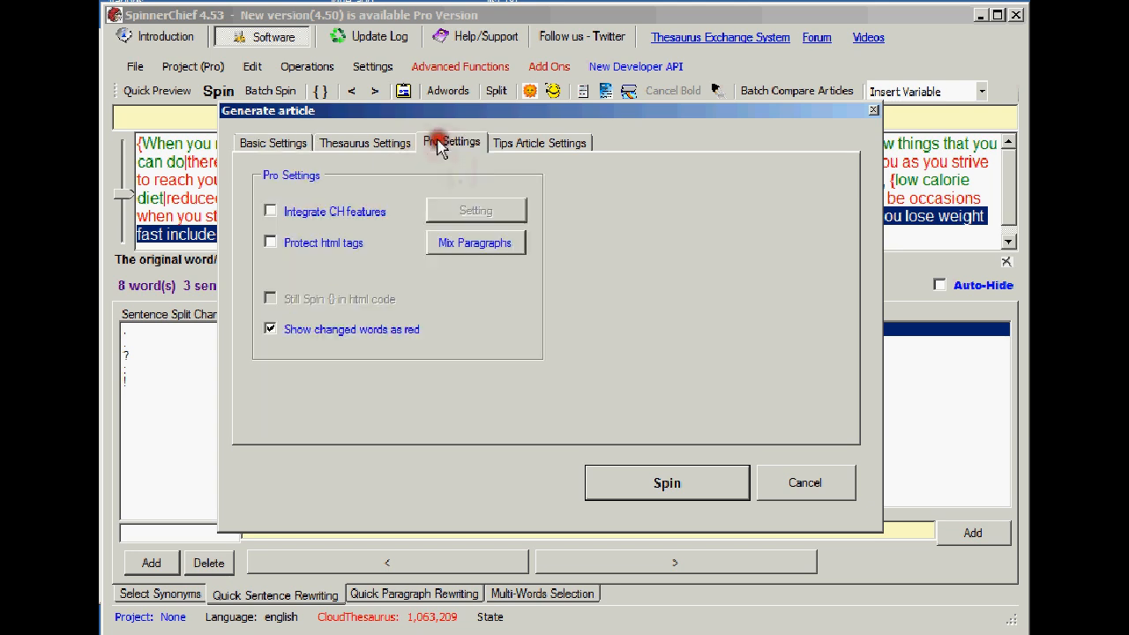
left_click(339, 151)
left_click(267, 149)
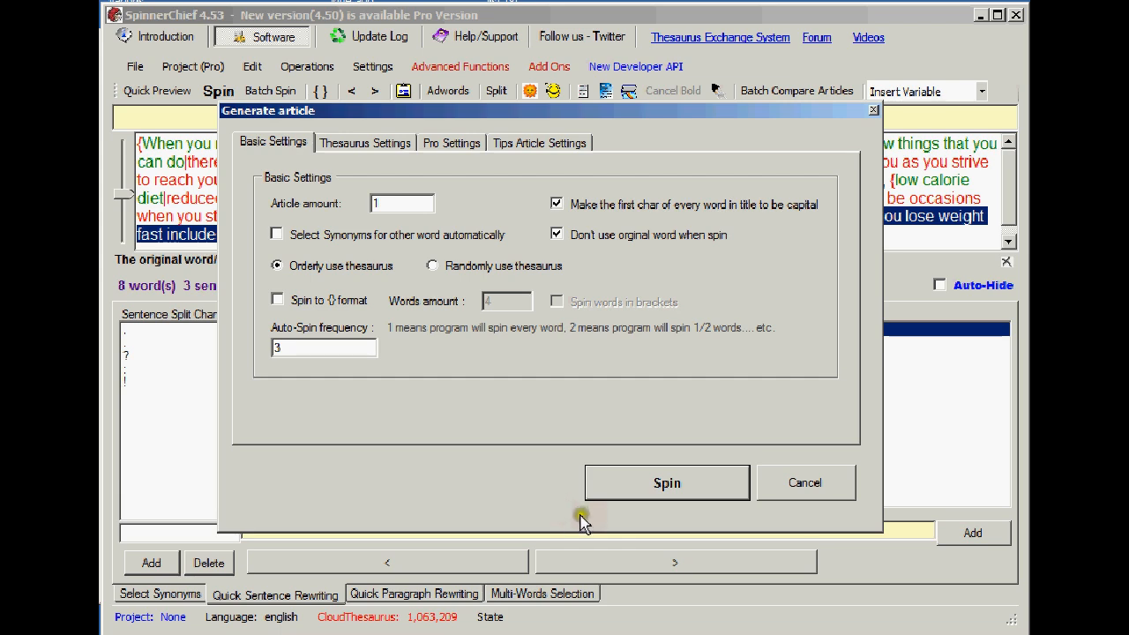
left_click(663, 481)
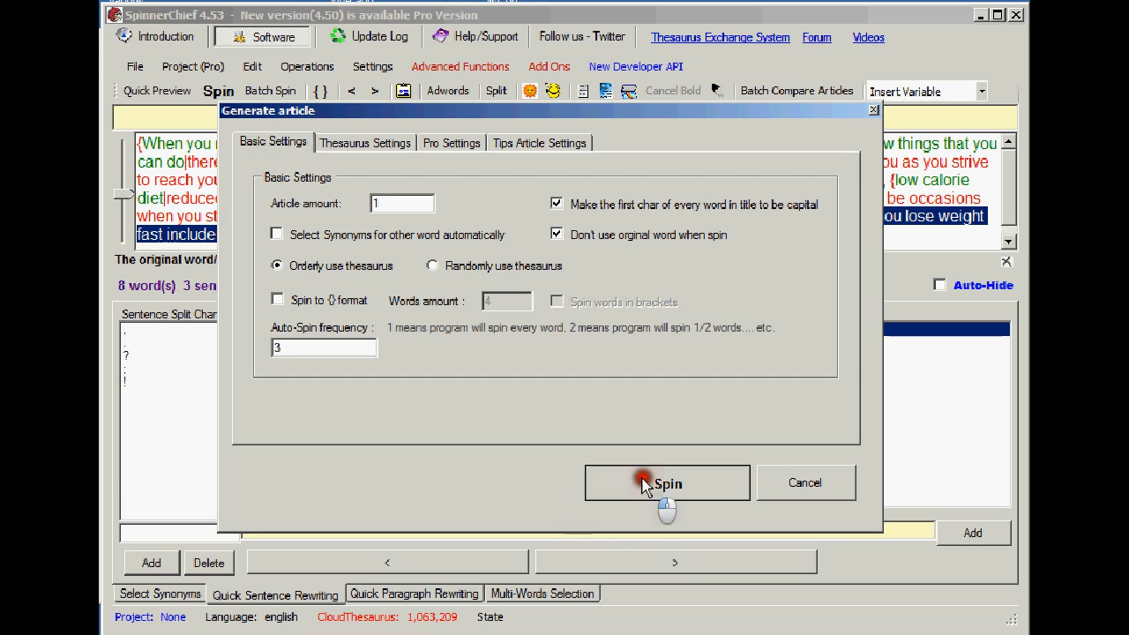